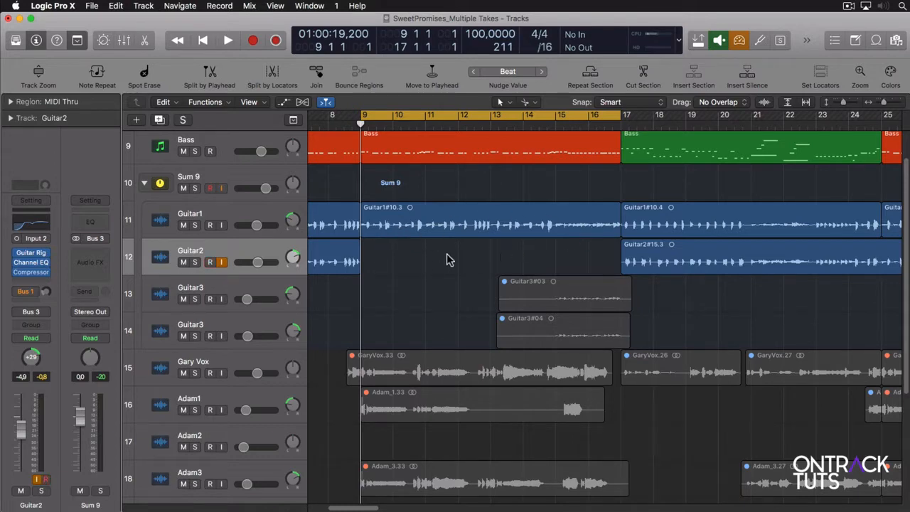
- Record three takes over the bars 9 to 17 cycle area on the Guitar2 track and stop the recording
key(r)
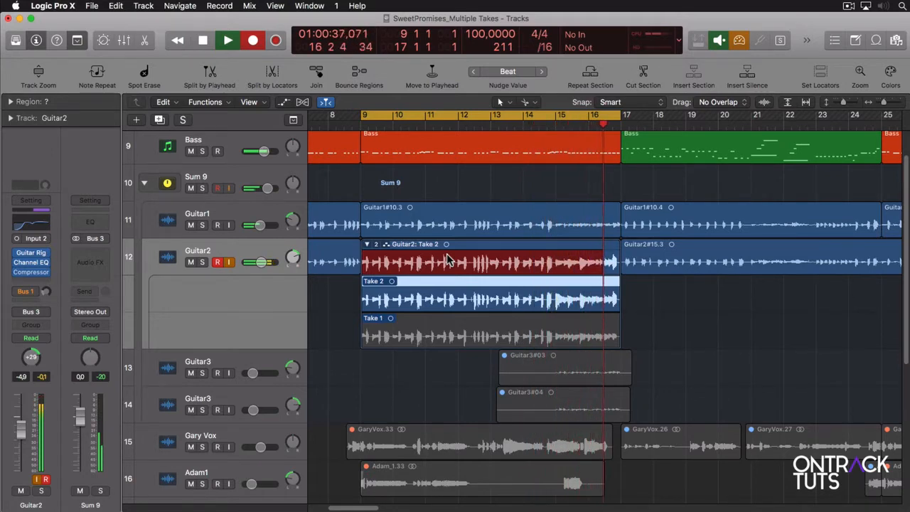
key(space)
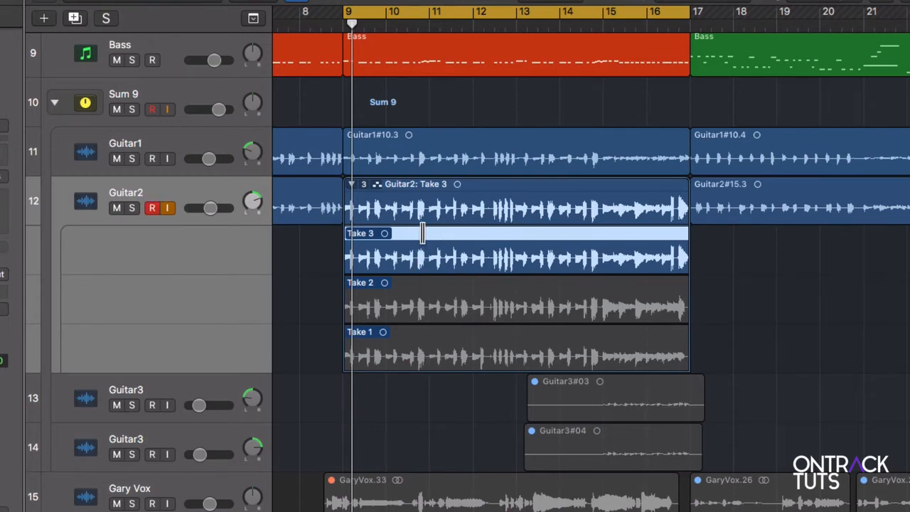
- Switch the active take of the Guitar2 take folder to Take 1, Take 2 and back to Take 3
click(364, 184)
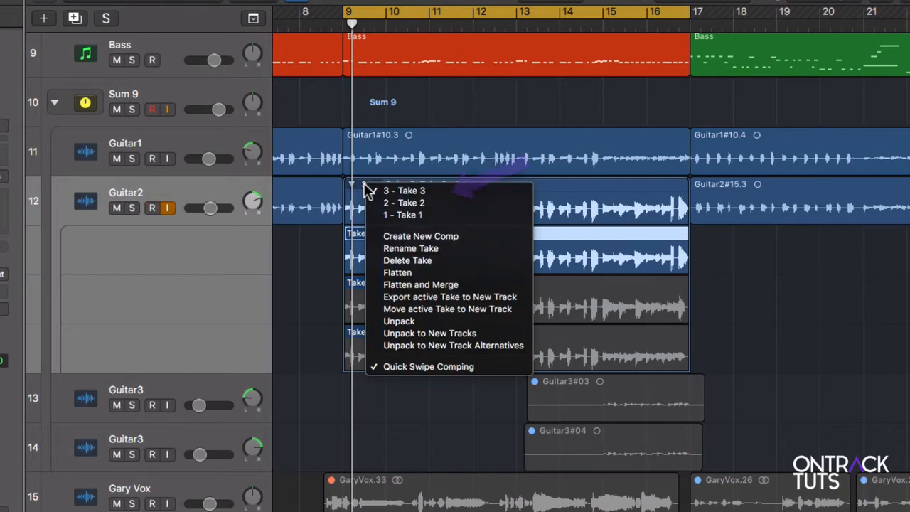
click(384, 214)
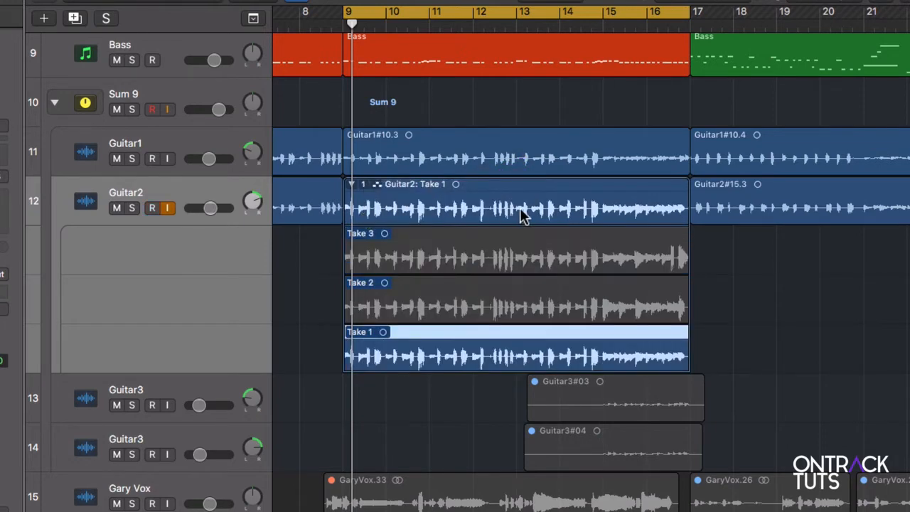
click(364, 187)
click(372, 202)
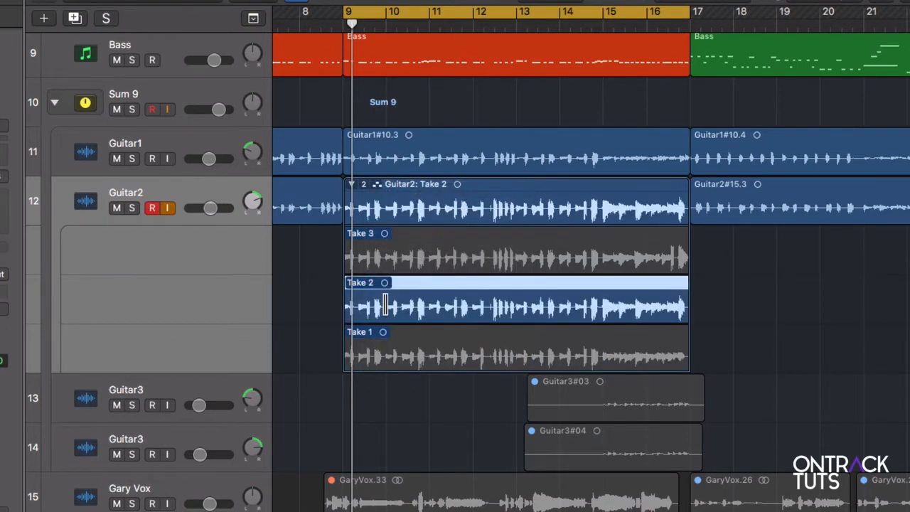
click(362, 187)
click(384, 189)
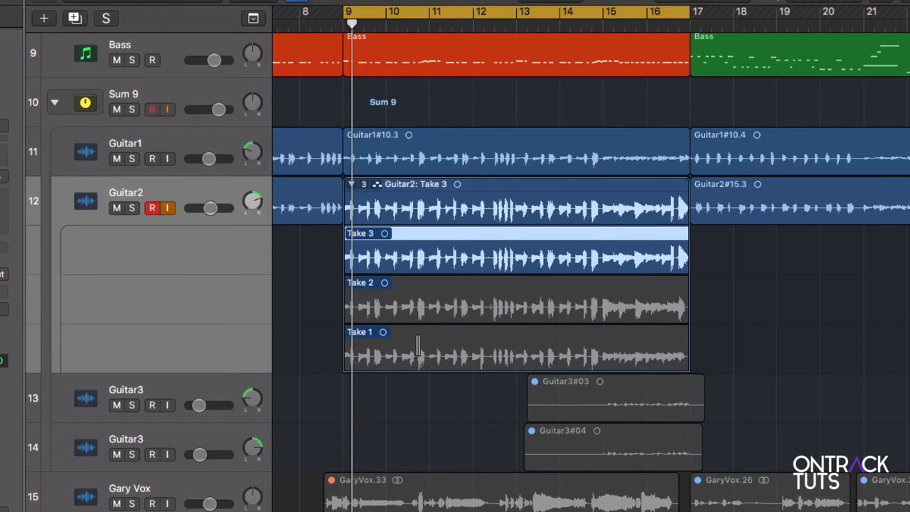
- Swipe a comp on Guitar2 using Take 1 from bar 9 to about 10.7 and Take 2 from about 12.5 to 15.5
drag(418, 346, 343, 342)
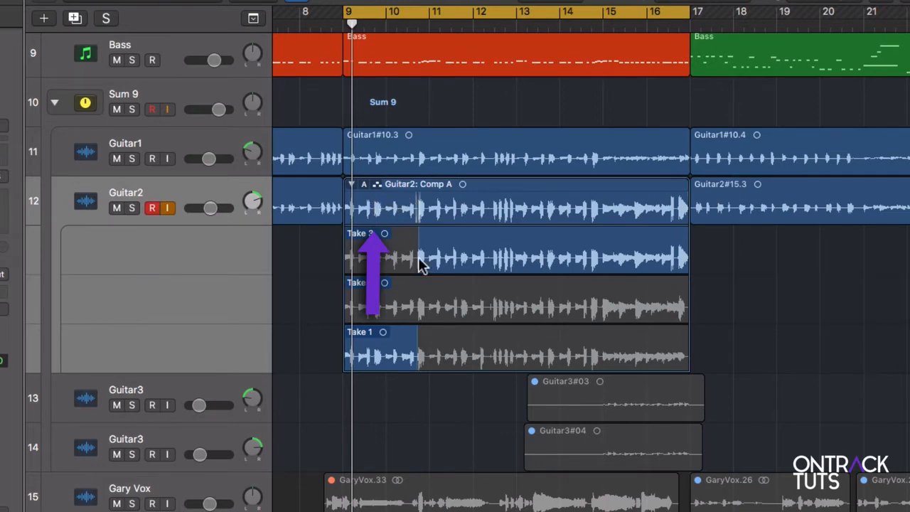
drag(496, 302, 624, 308)
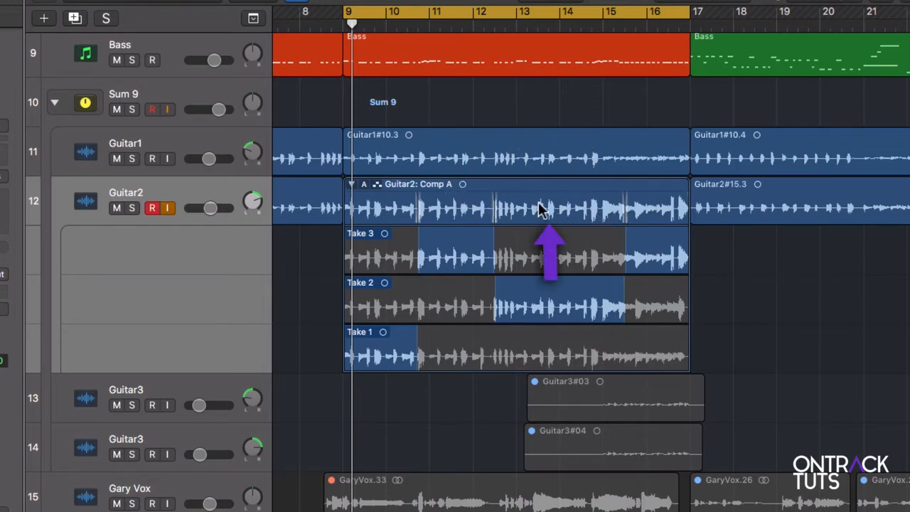
- Extend the Take 1 section of the Guitar2 comp to the end of the folder at bar 17
key(super+Down)
key(super+Down)
key(super+Down)
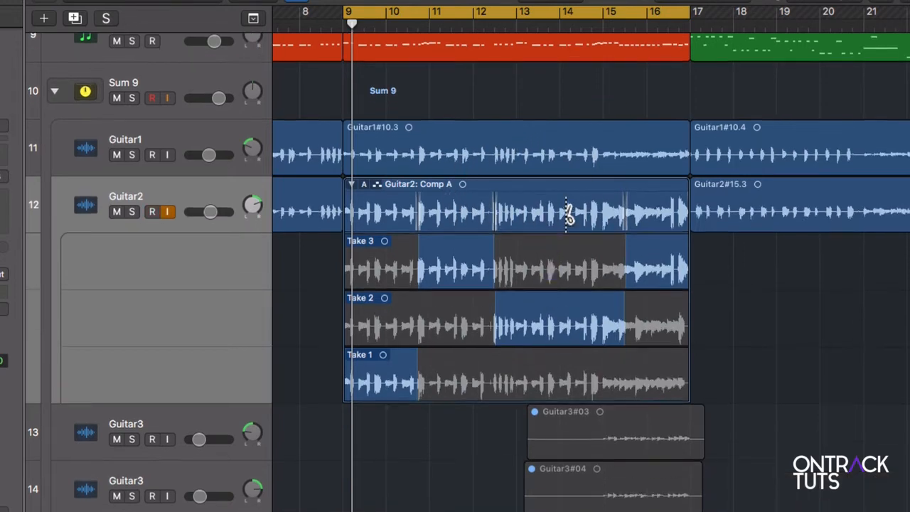
key(super+Right)
key(super+Right)
key(super+Right)
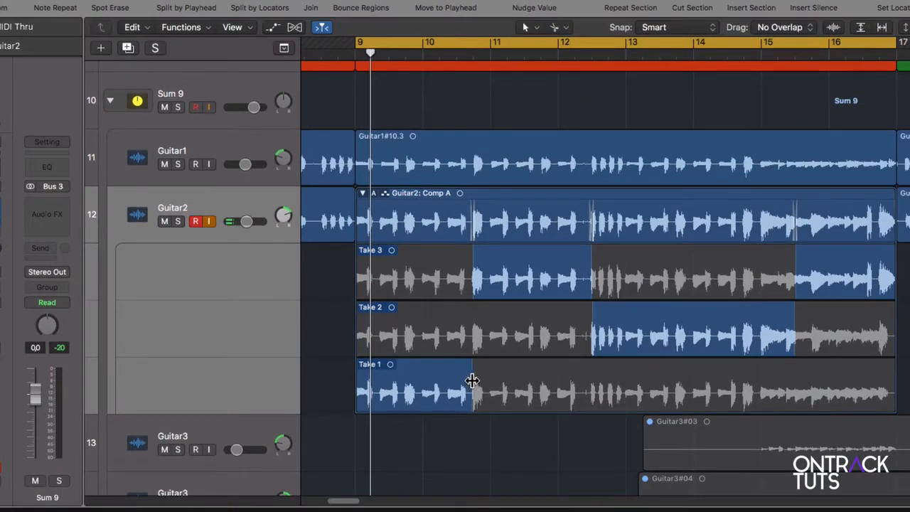
drag(473, 381, 899, 403)
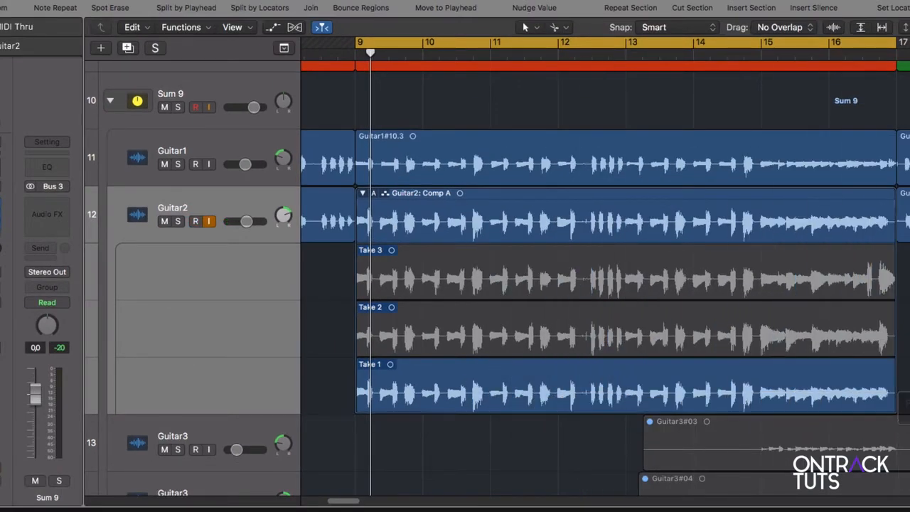
- Solo the Guitar2 track and play back the comp
click(179, 222)
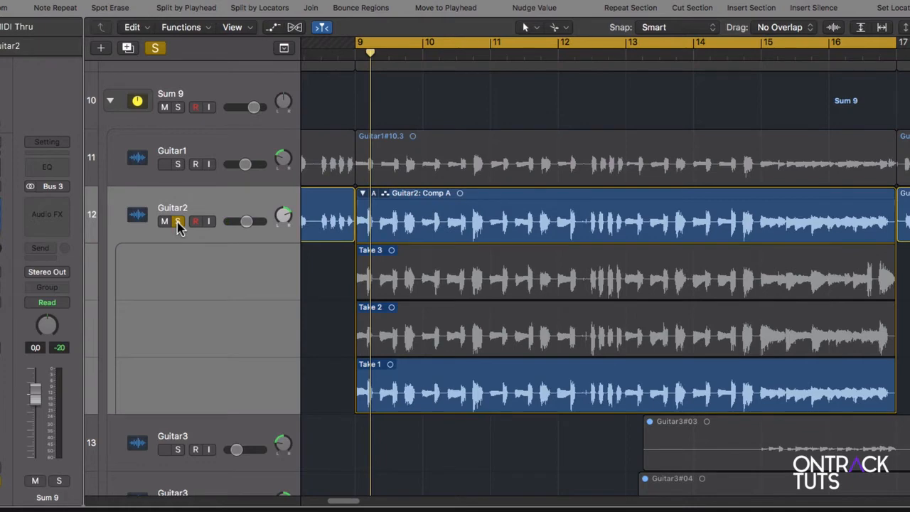
key(space)
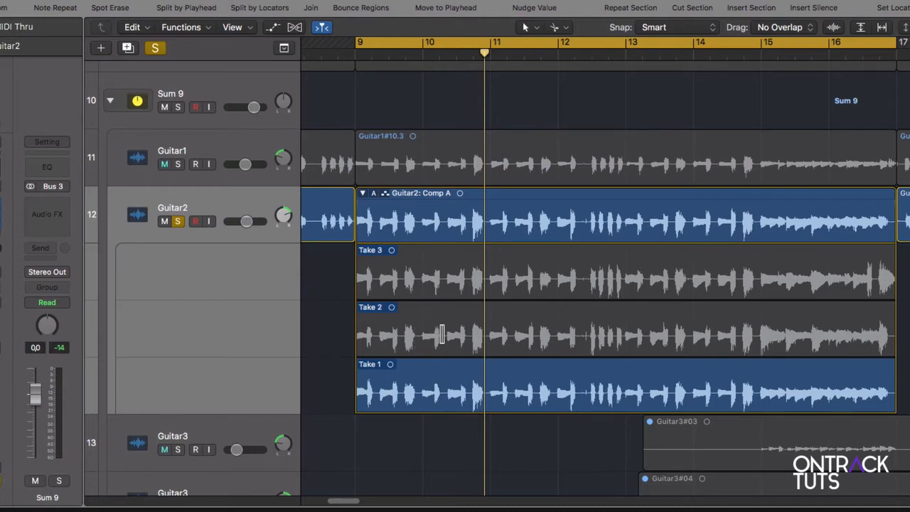
- Audition Take 2 from about bar 10.3 to 11.3 and use Take 3 for that section of the comp
drag(441, 334, 510, 344)
key(space)
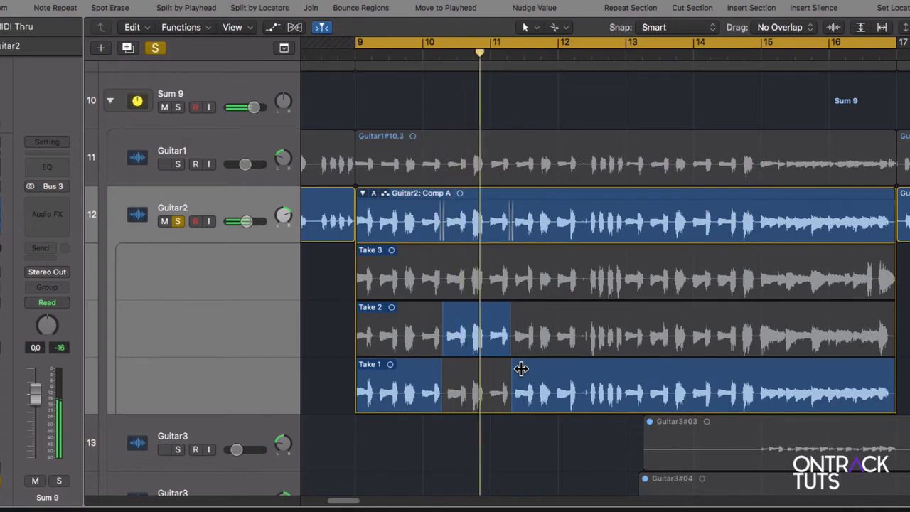
drag(442, 284, 513, 292)
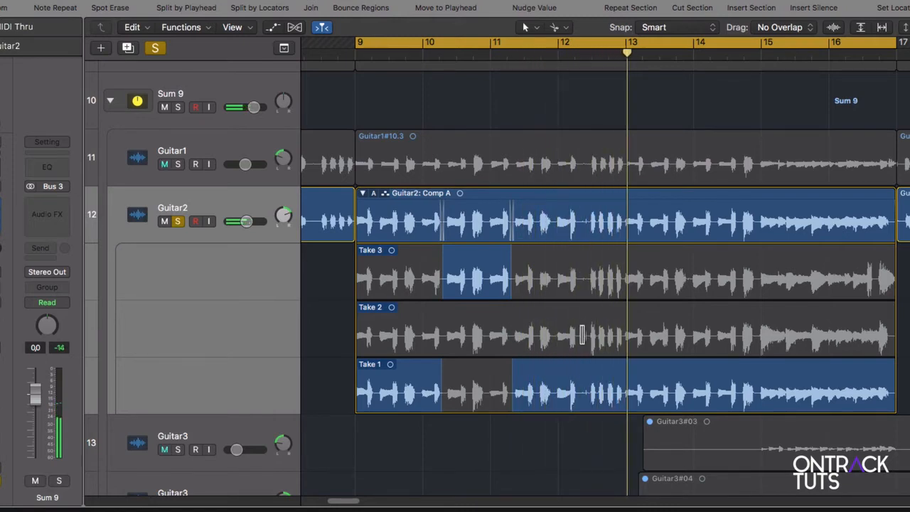
- Compare Take 2 and Take 3 for the phrase from about bar 12.3 to 13 and comp it from Take 2
drag(579, 332, 626, 335)
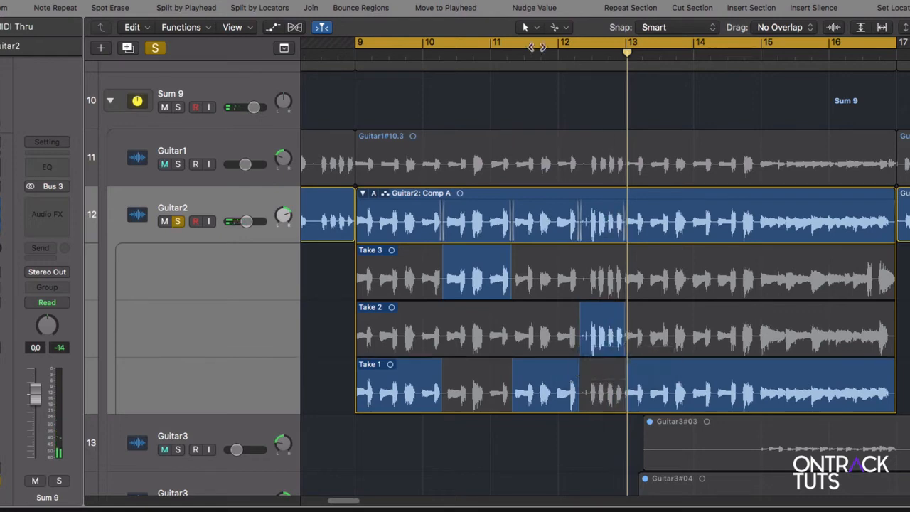
click(524, 57)
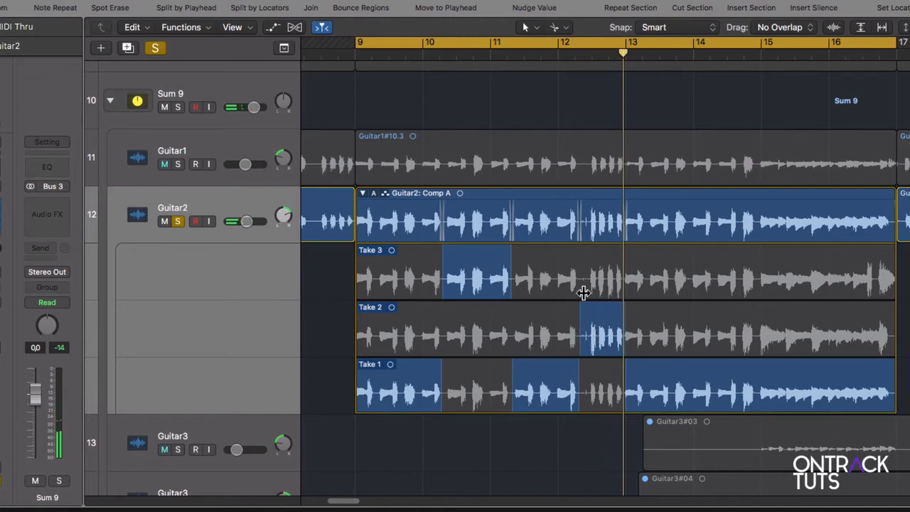
drag(578, 276, 623, 277)
click(555, 55)
key(space)
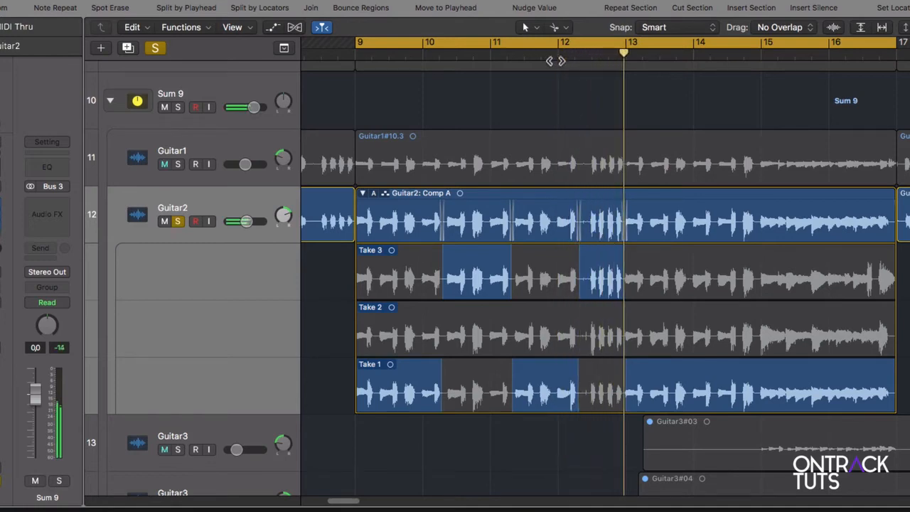
mouse_move(590, 335)
mouse_down()
mouse_move(623, 335)
mouse_move(577, 344)
mouse_up()
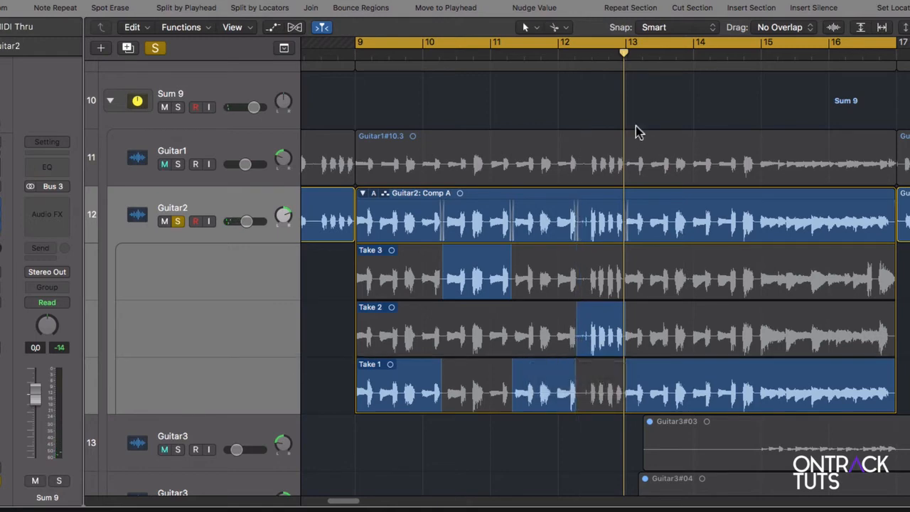
click(564, 56)
key(space)
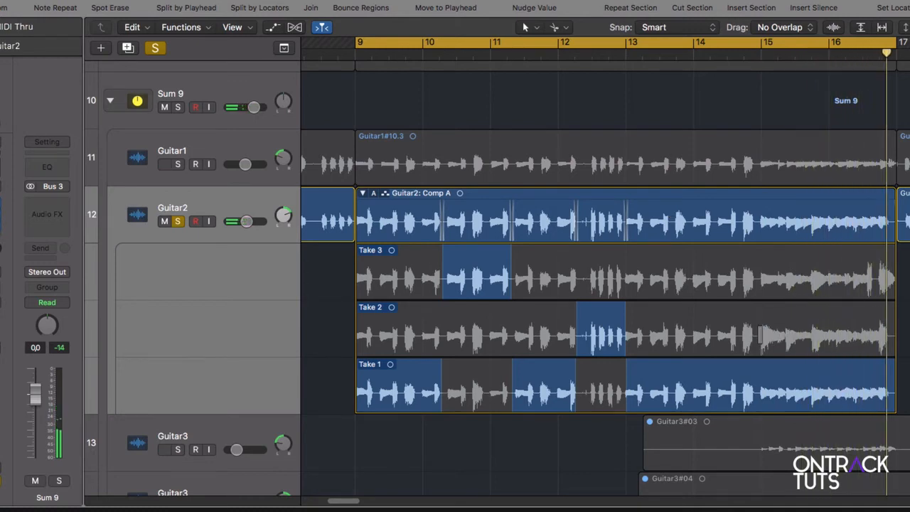
- Compare Take 2 and Take 3 for the ending from just before bar 15 to bar 17, and keep Take 2
drag(760, 335, 901, 339)
click(715, 67)
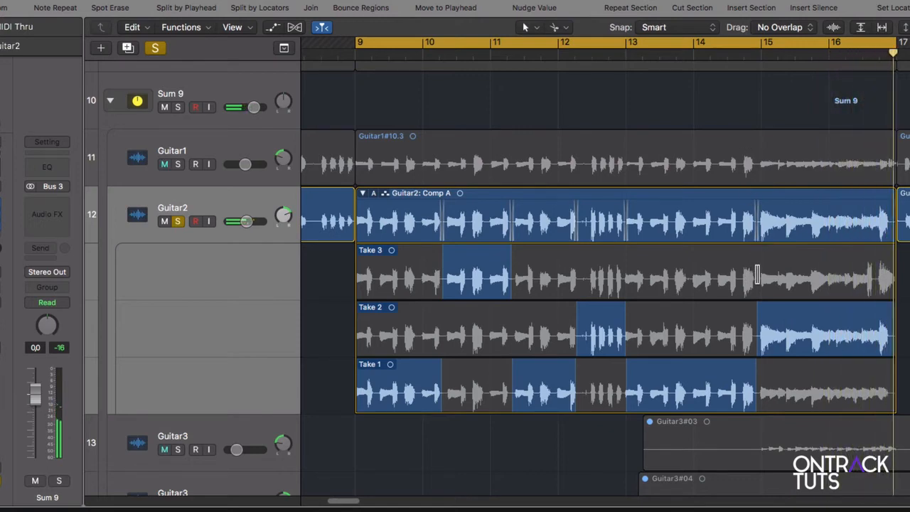
drag(757, 275, 894, 270)
click(693, 55)
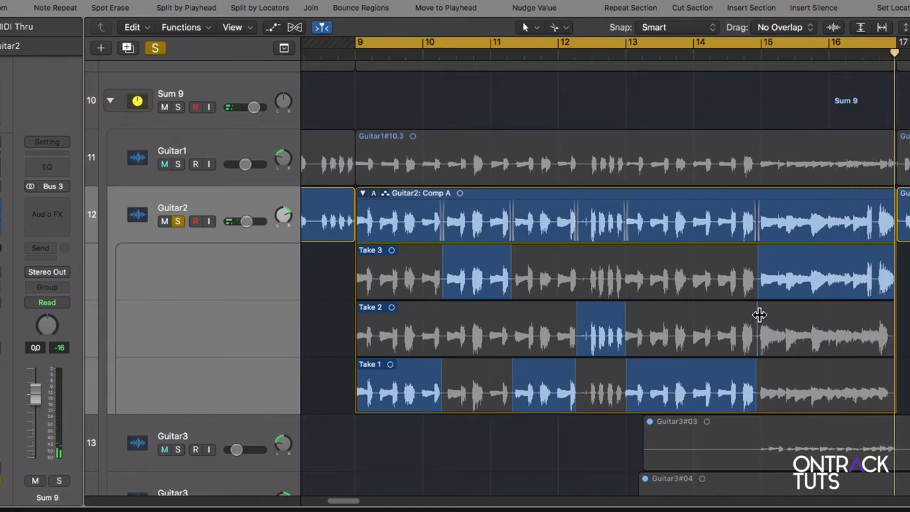
drag(759, 314, 905, 318)
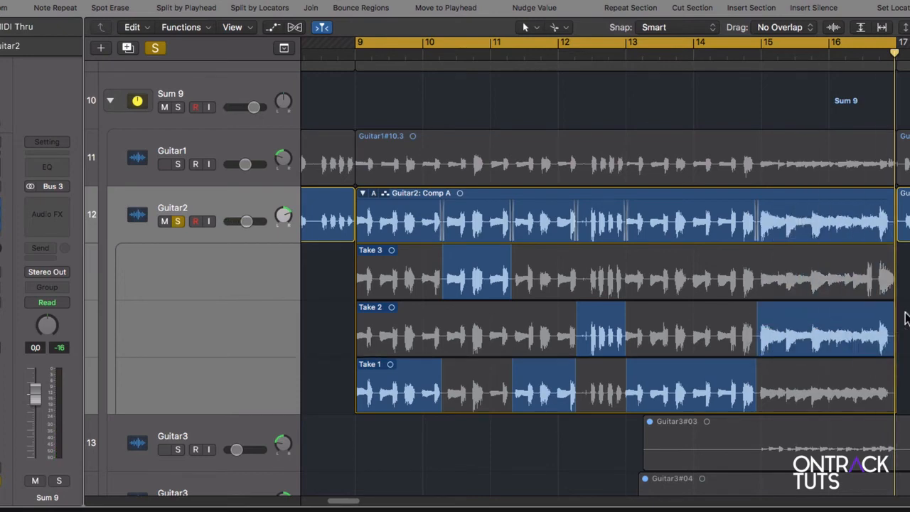
- Close the Guitar2 take folder and flatten Comp A into separate regions, leaving them deselected
click(362, 193)
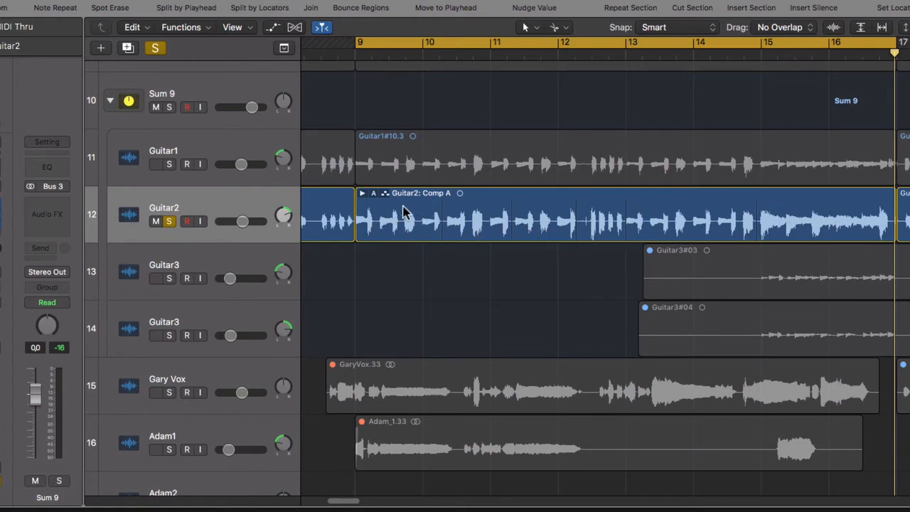
click(375, 194)
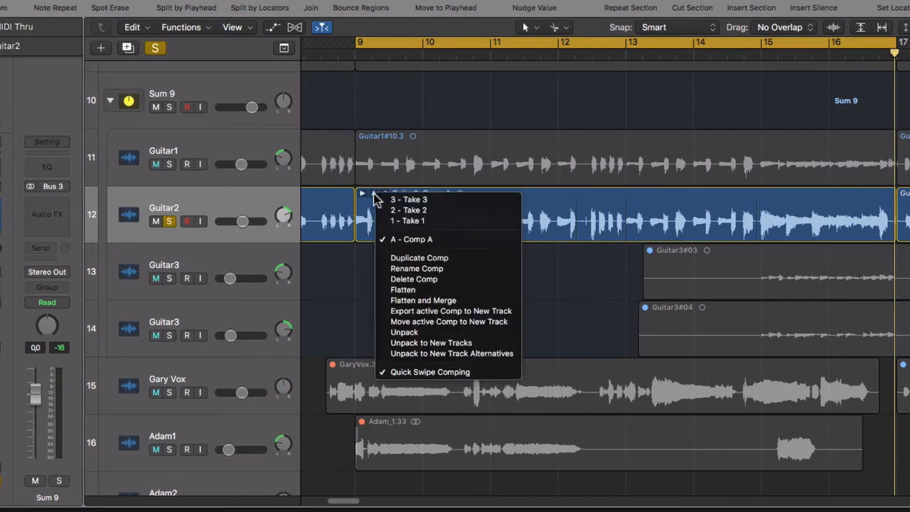
click(398, 290)
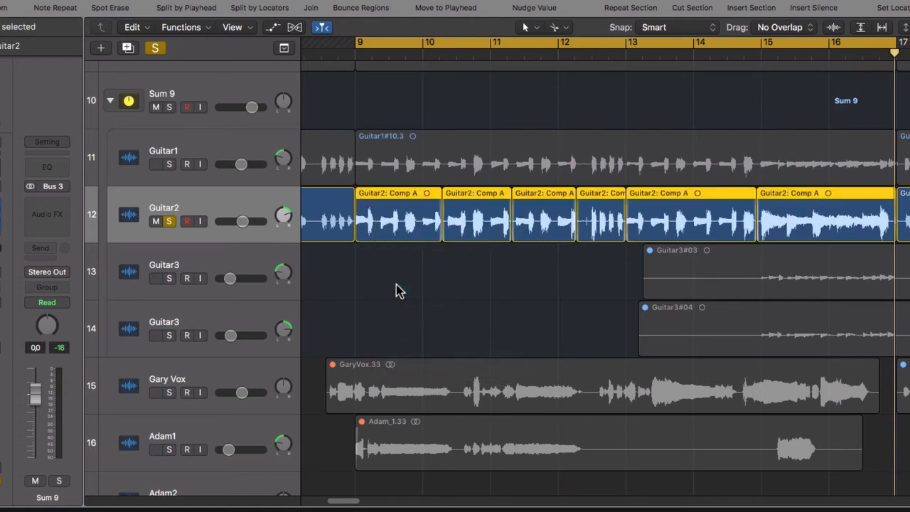
click(426, 278)
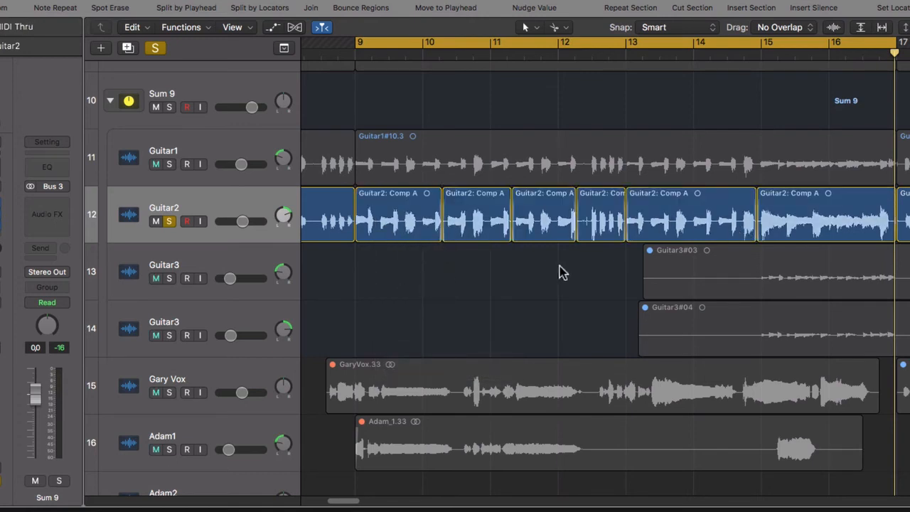
- Examine the edit points and crossfades between the flattened Guitar2 regions up close, especially the transition at bar 13
key(super+Down)
key(super+Down)
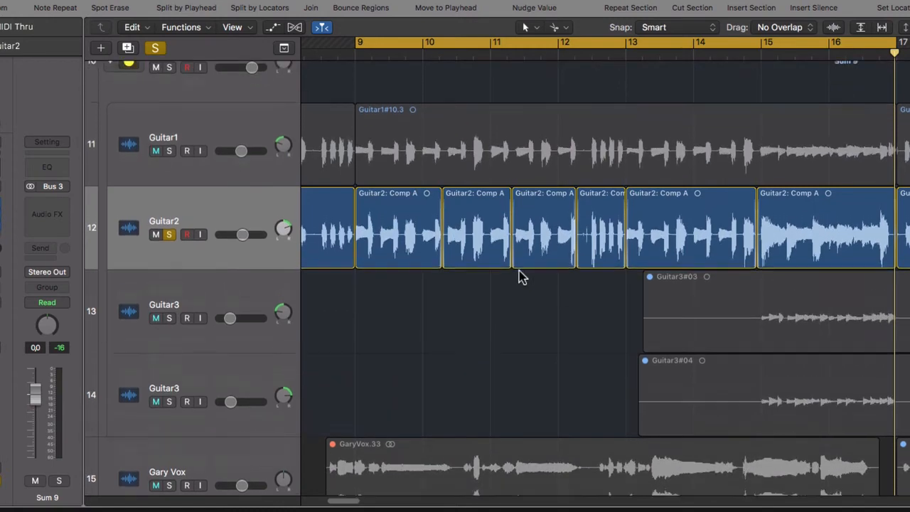
key(super+Right)
key(super+Right)
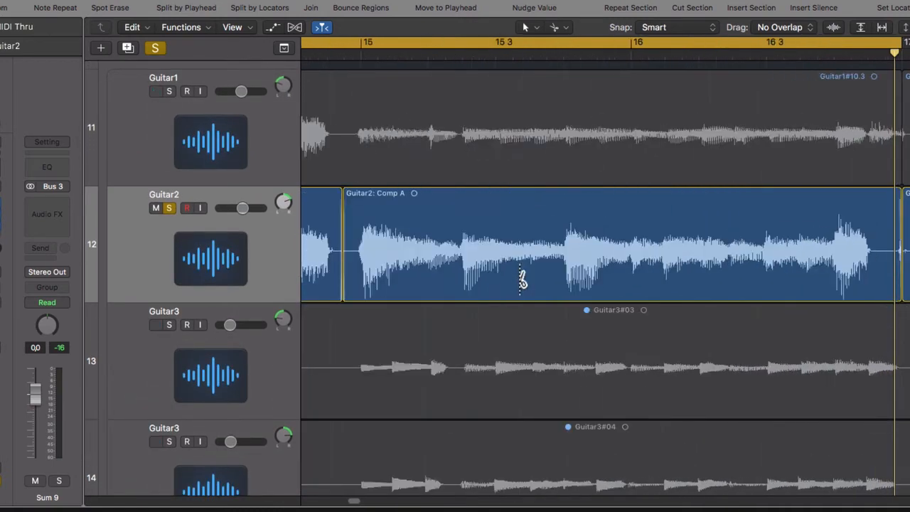
scroll(519, 278, left, 10)
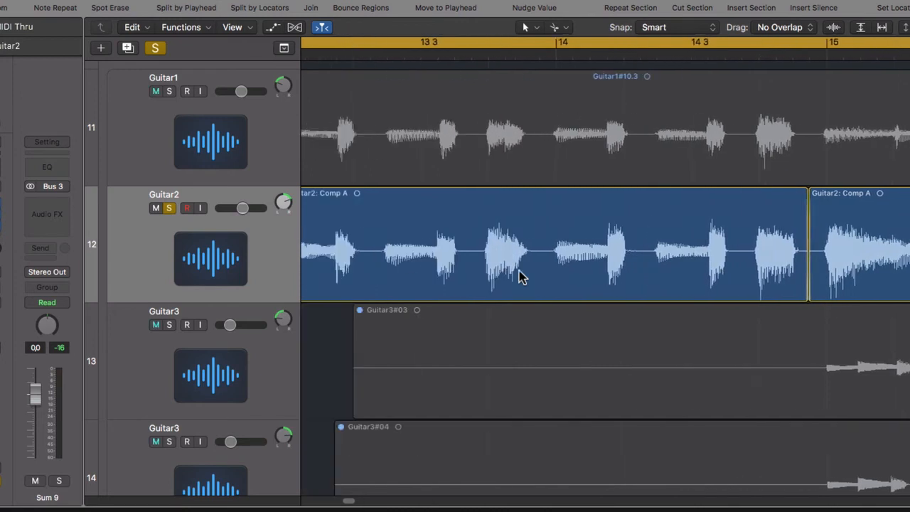
scroll(519, 277, left, 3)
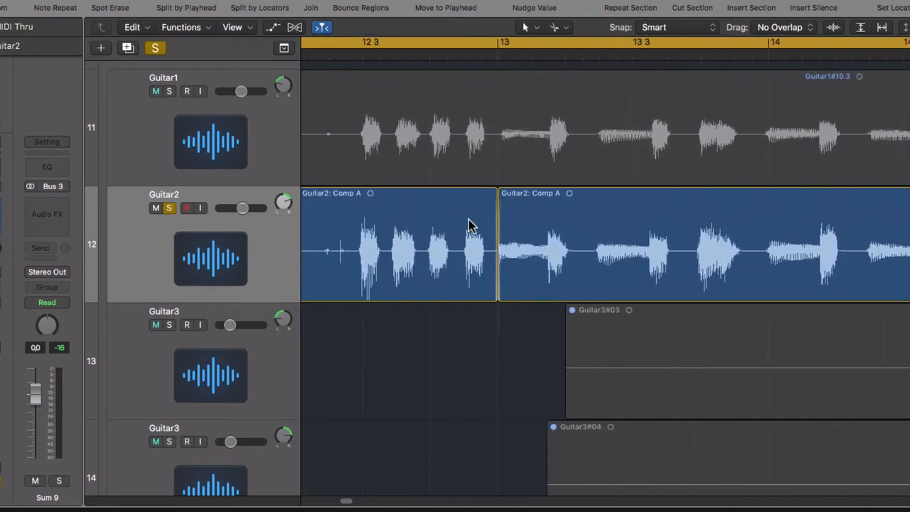
key(super+Right)
key(super+Right)
key(super+Right)
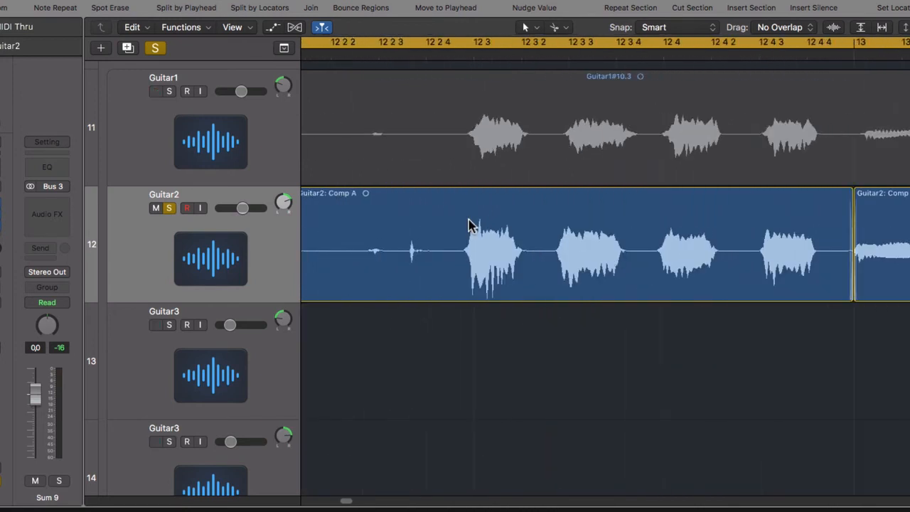
scroll(745, 299, right, 4)
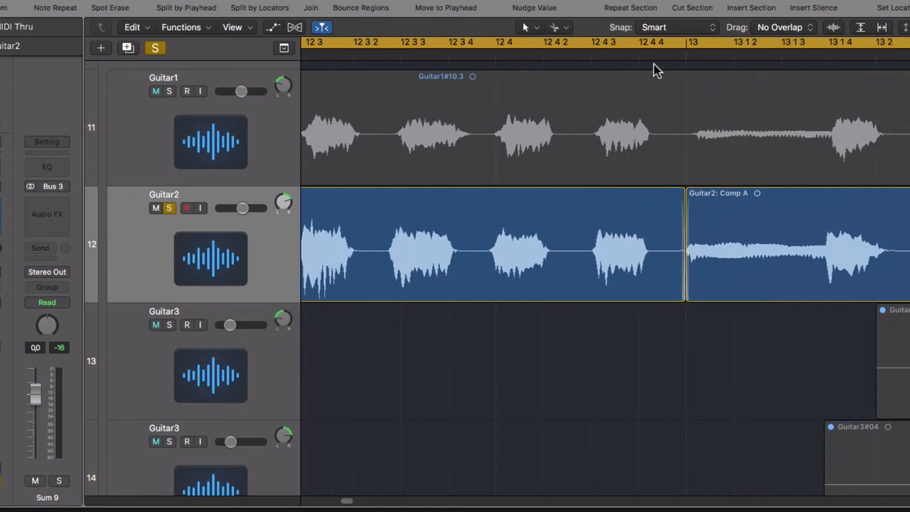
drag(652, 55, 719, 55)
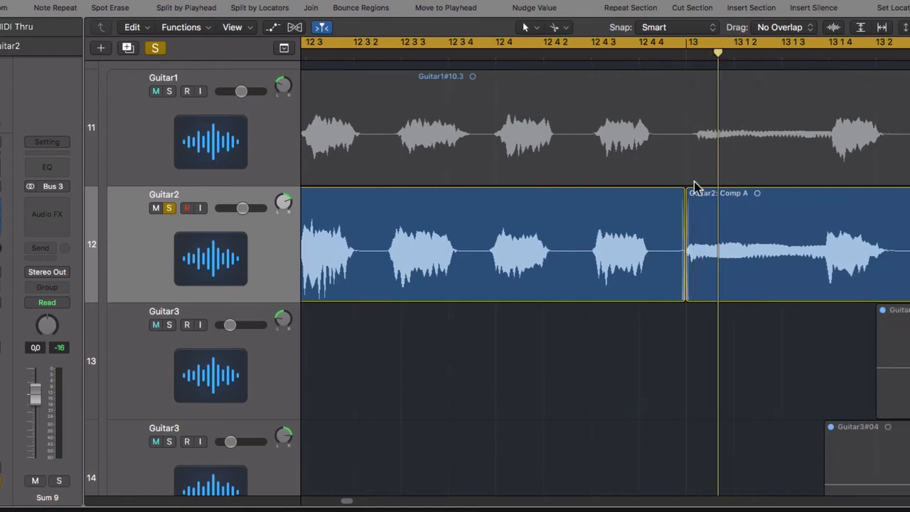
- Turn off solo on Guitar2 and play back the flattened comp together with the other tracks
key(super+Up)
key(super+Left)
key(super+Left)
key(super+Left)
key(super+Left)
key(super+Left)
key(super+Up)
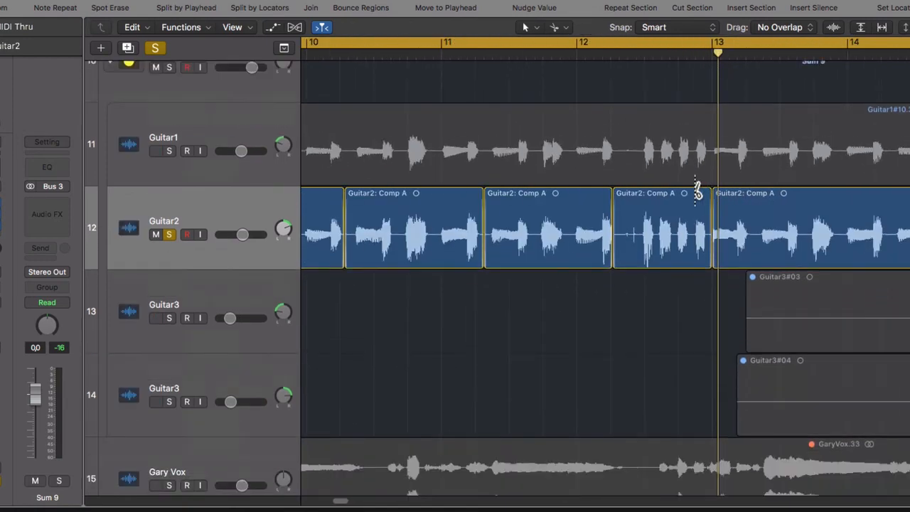
key(super+Left)
key(super+Left)
key(super+Left)
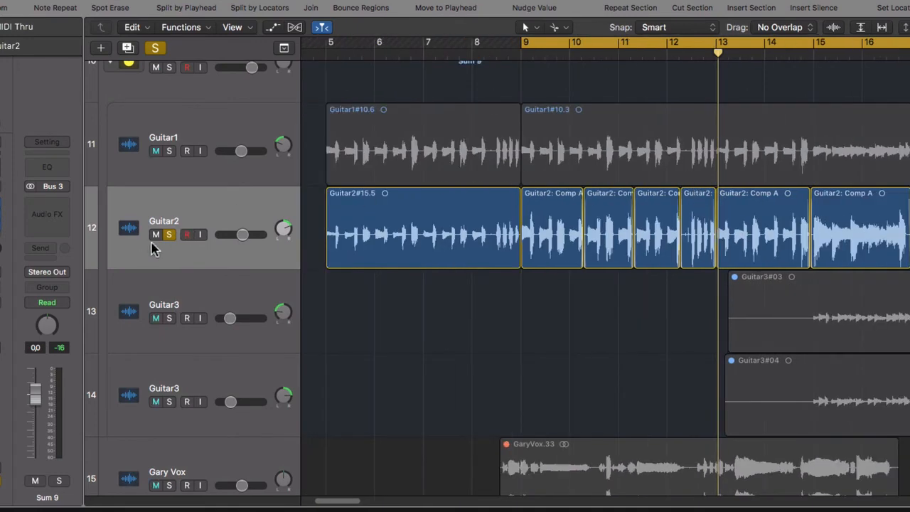
click(169, 235)
key(space)
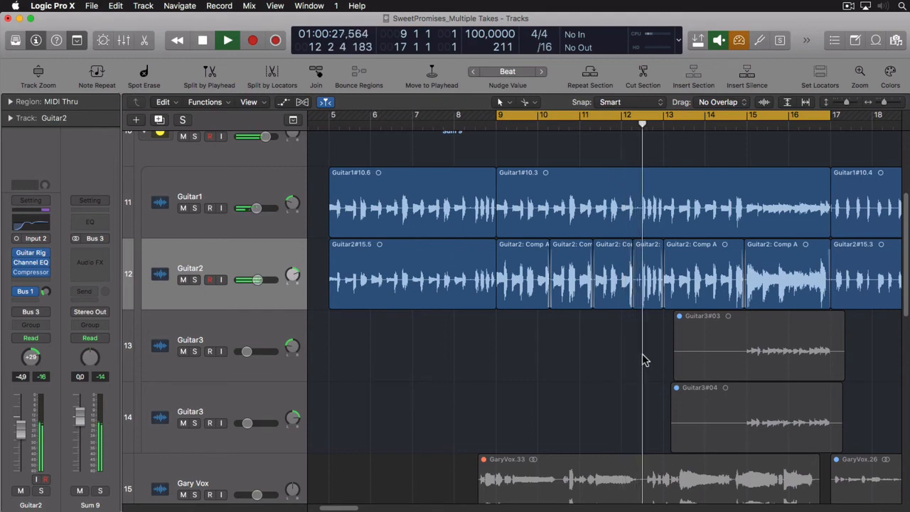
key(space)
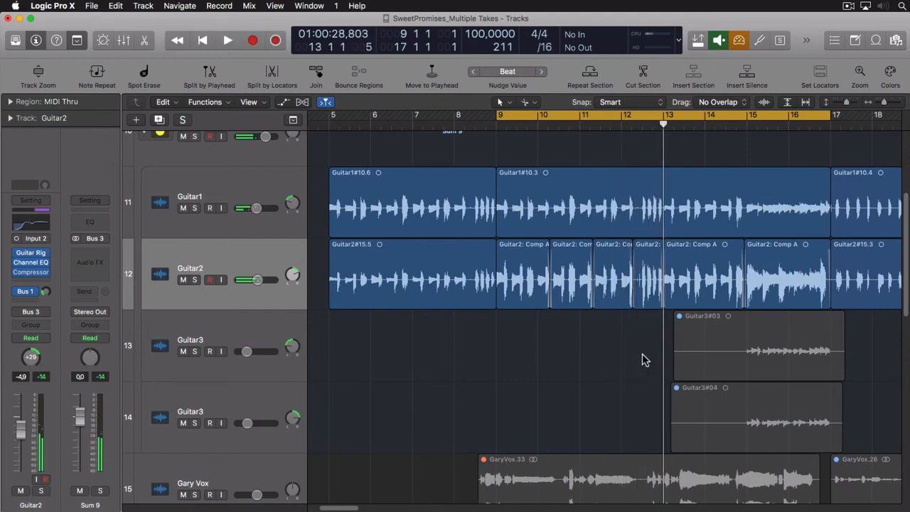